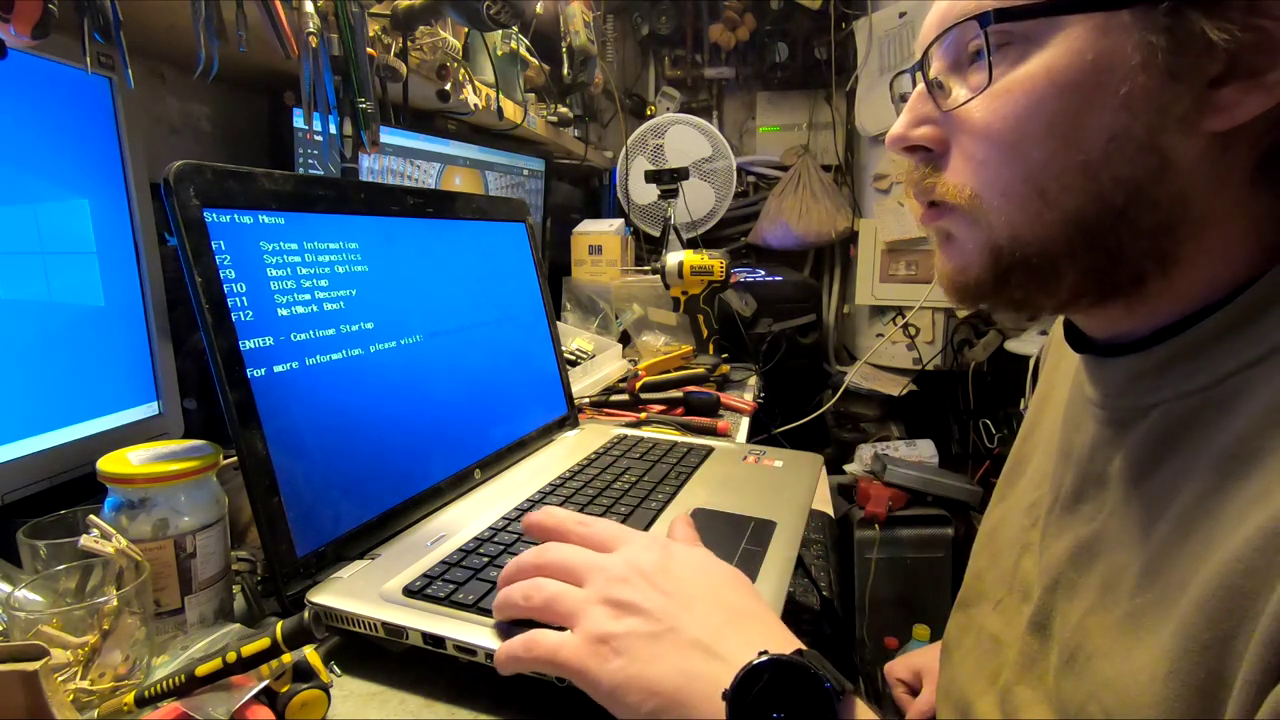
Check that System Information shows 8192 MB of memory, then dismiss it to resume startup
key(F1)
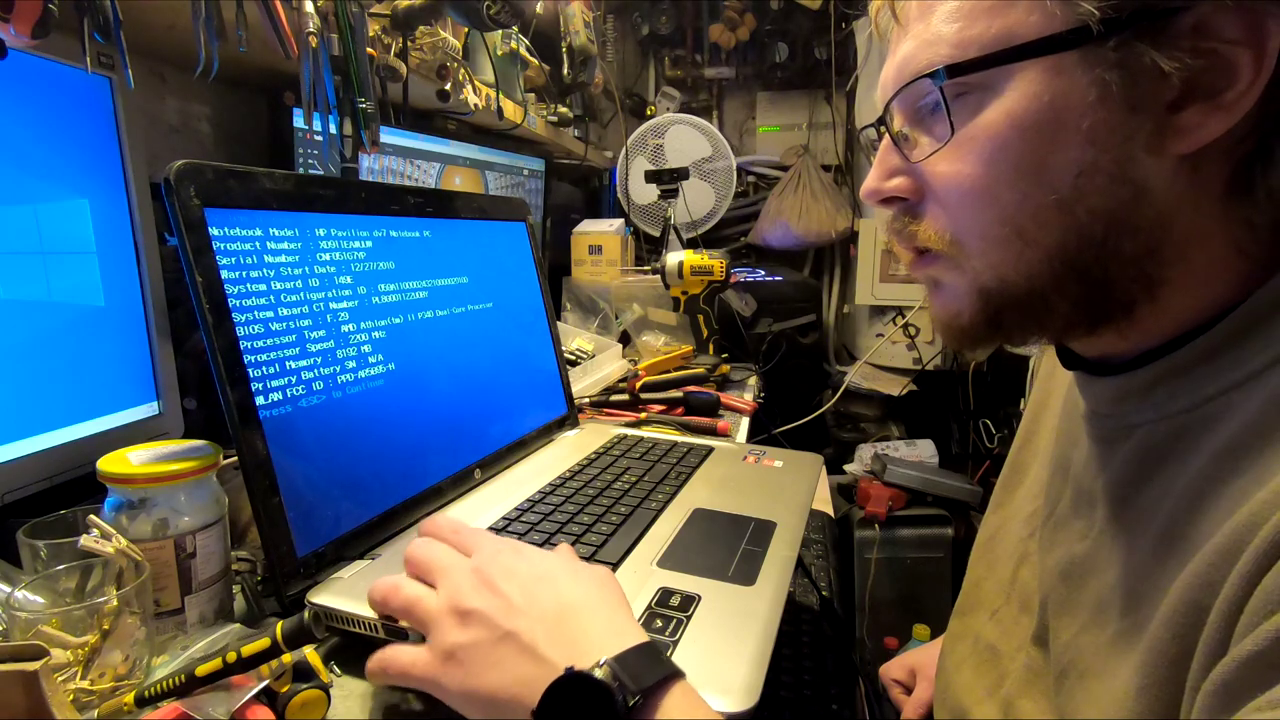
key(Escape)
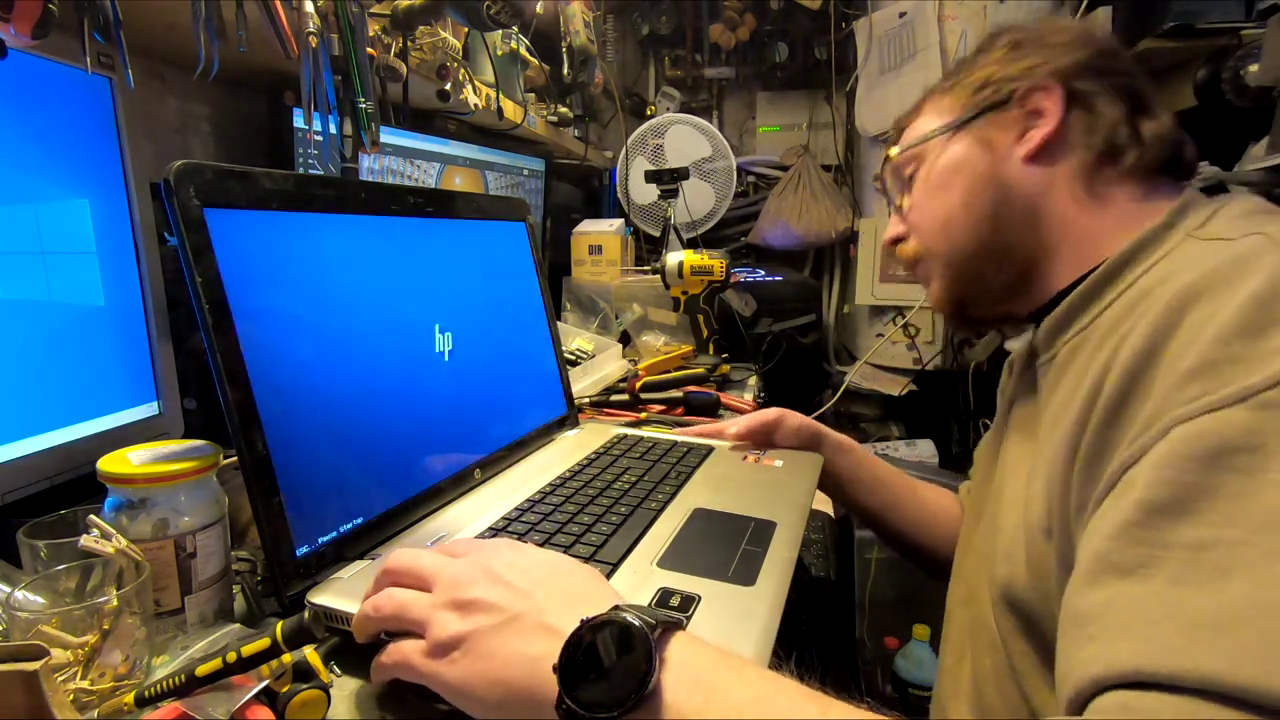
Reopen the Startup Menu with its diagnostics, BIOS setup and boot options during the HP logo
key(Escape)
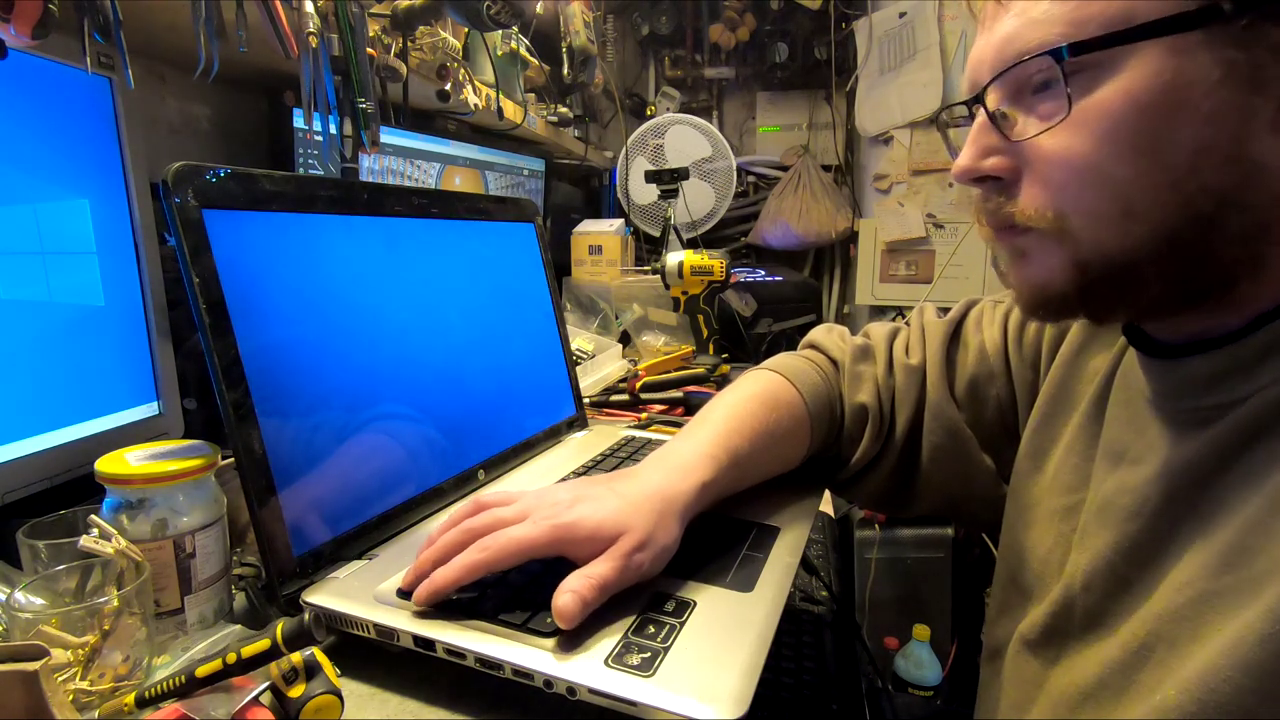
key(Escape)
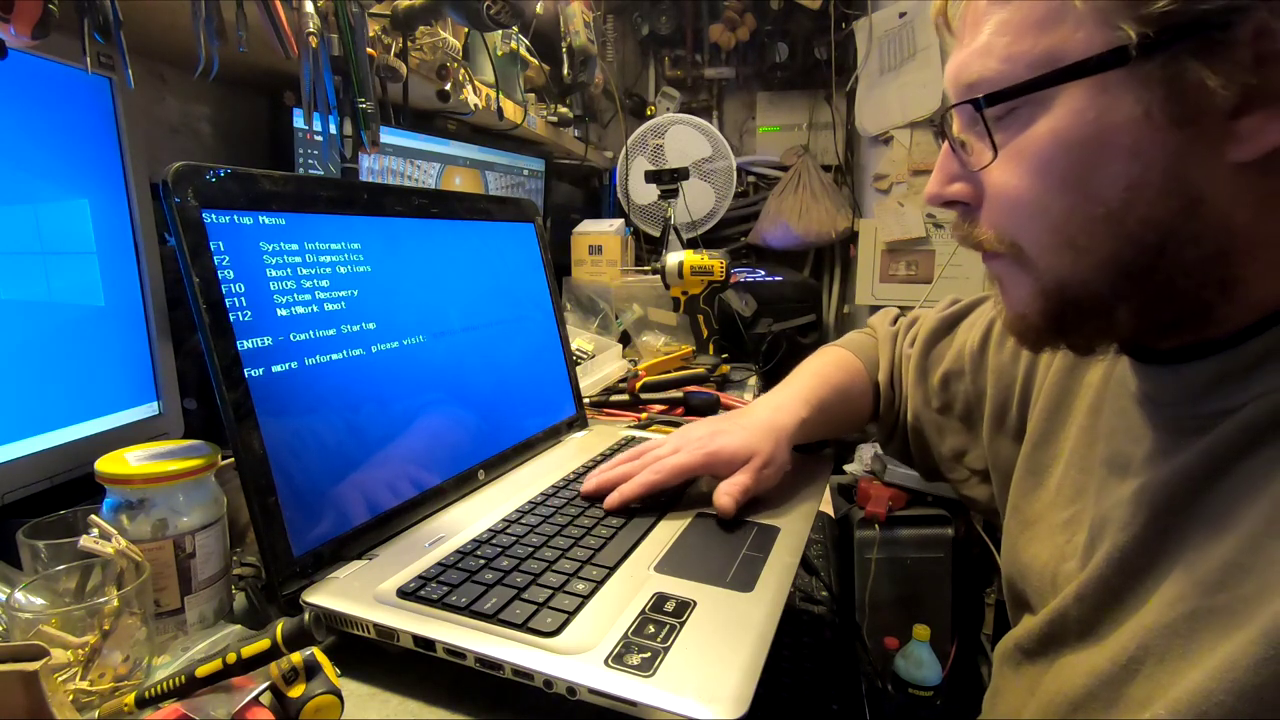
Enter BIOS Setup and open System Configuration's Boot Options, then the Boot Order list
key(F1)
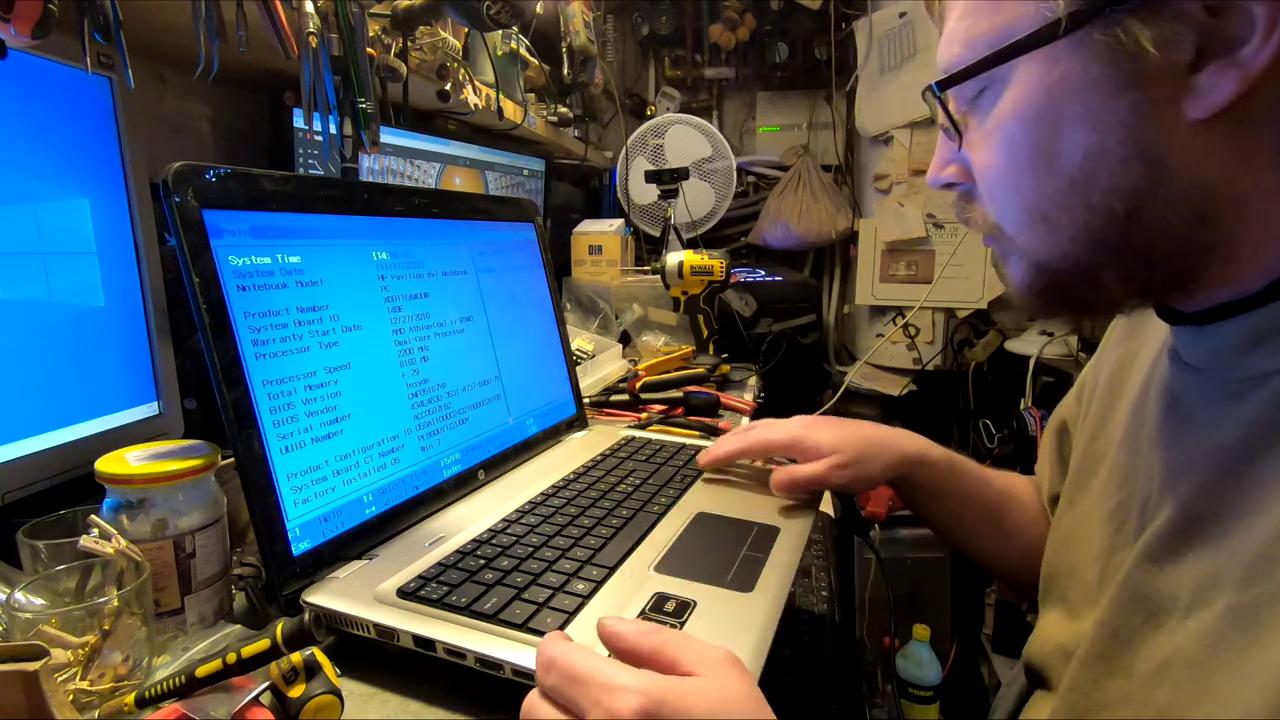
key(Down)
key(Down)
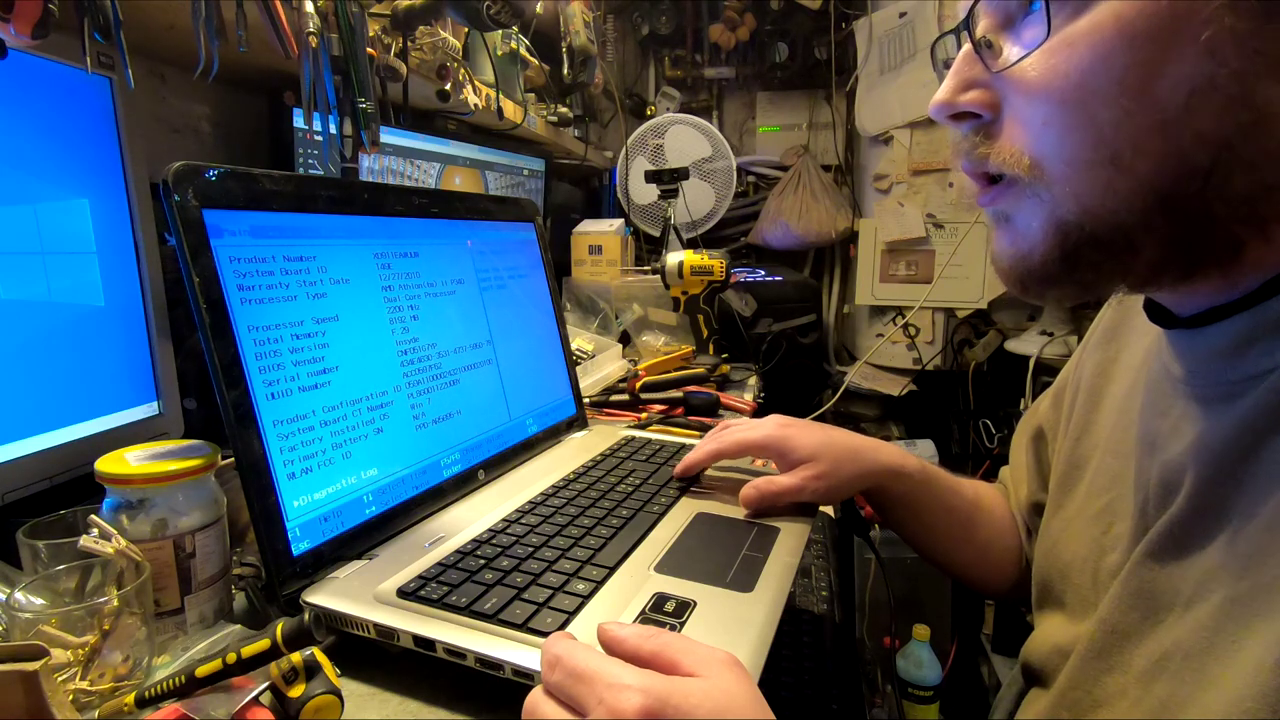
key(Right)
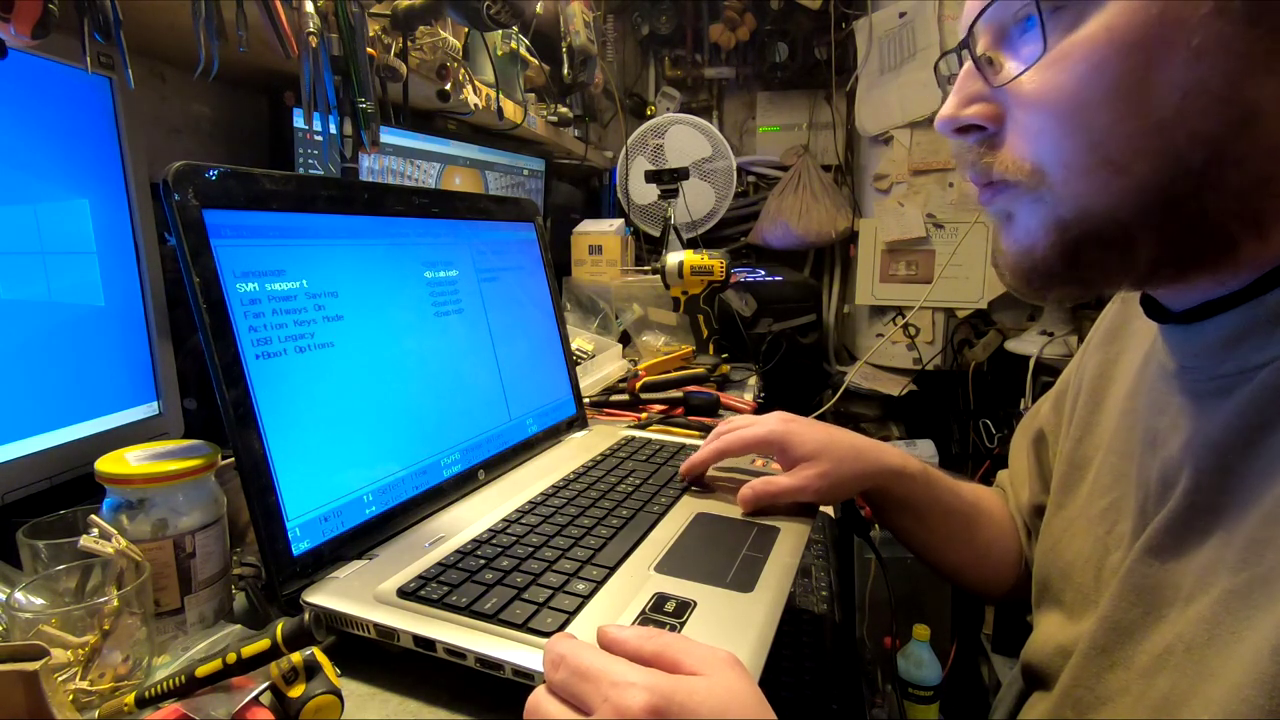
key(Return)
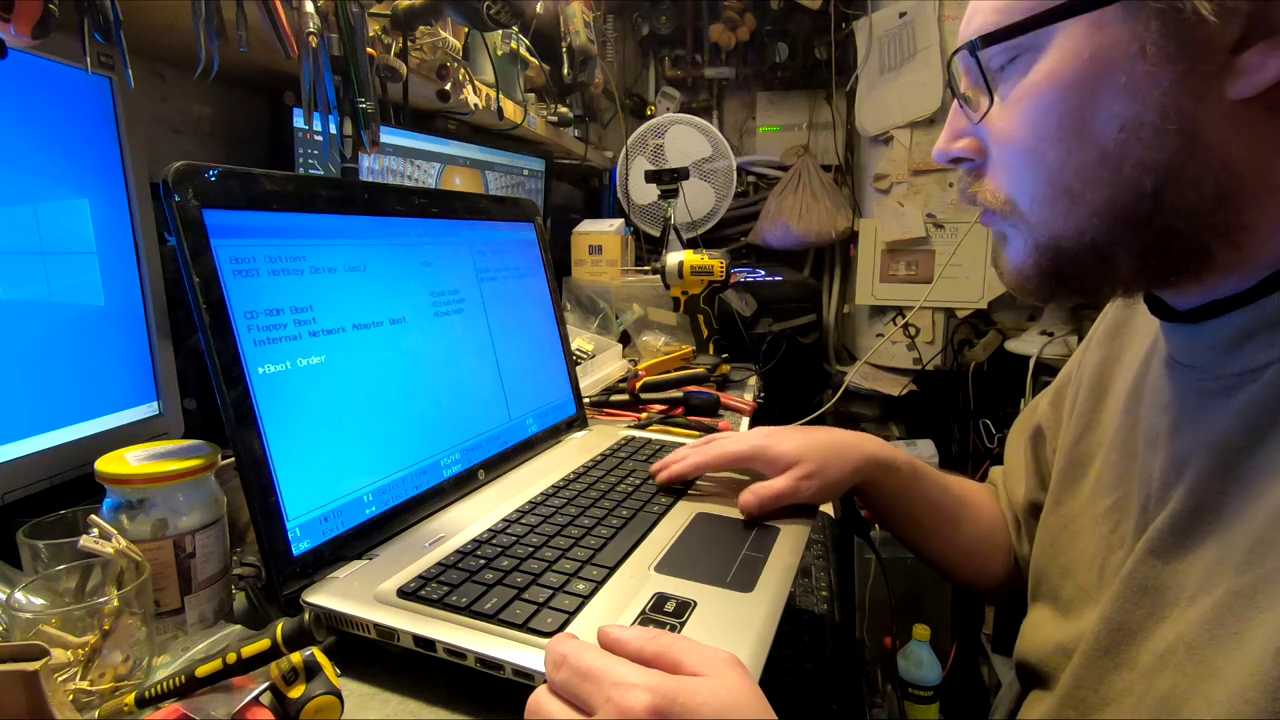
key(Return)
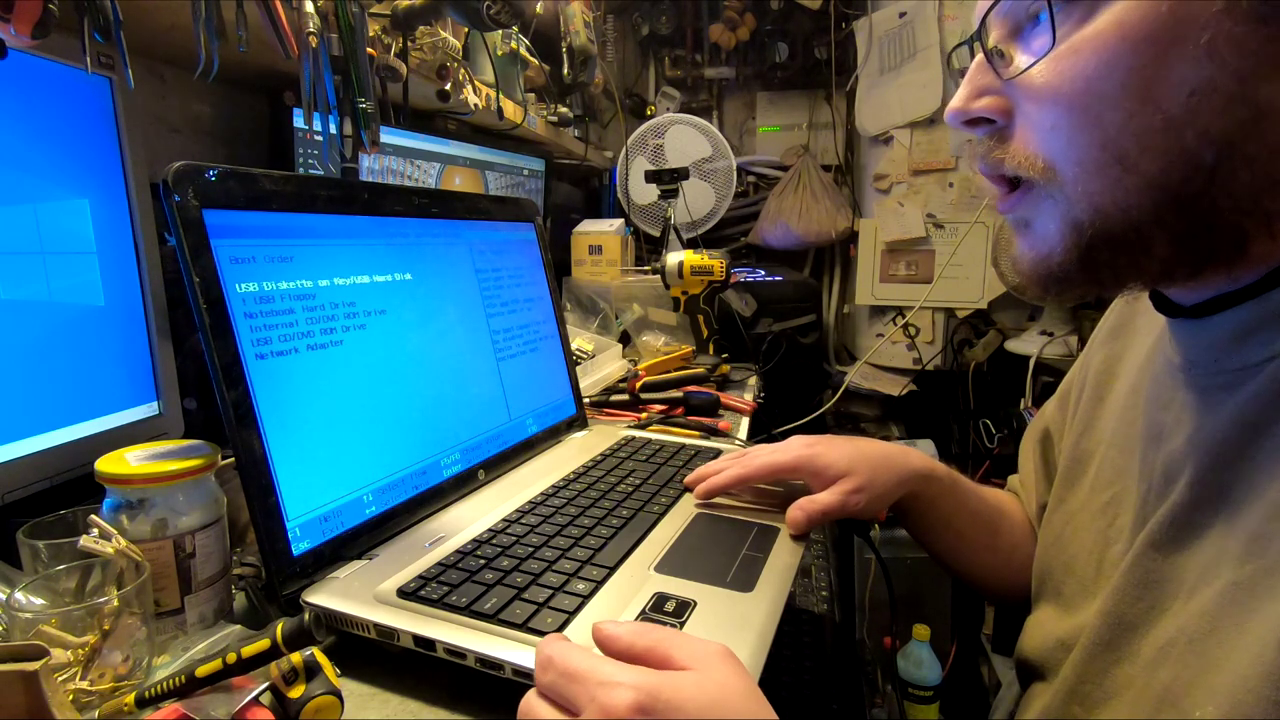